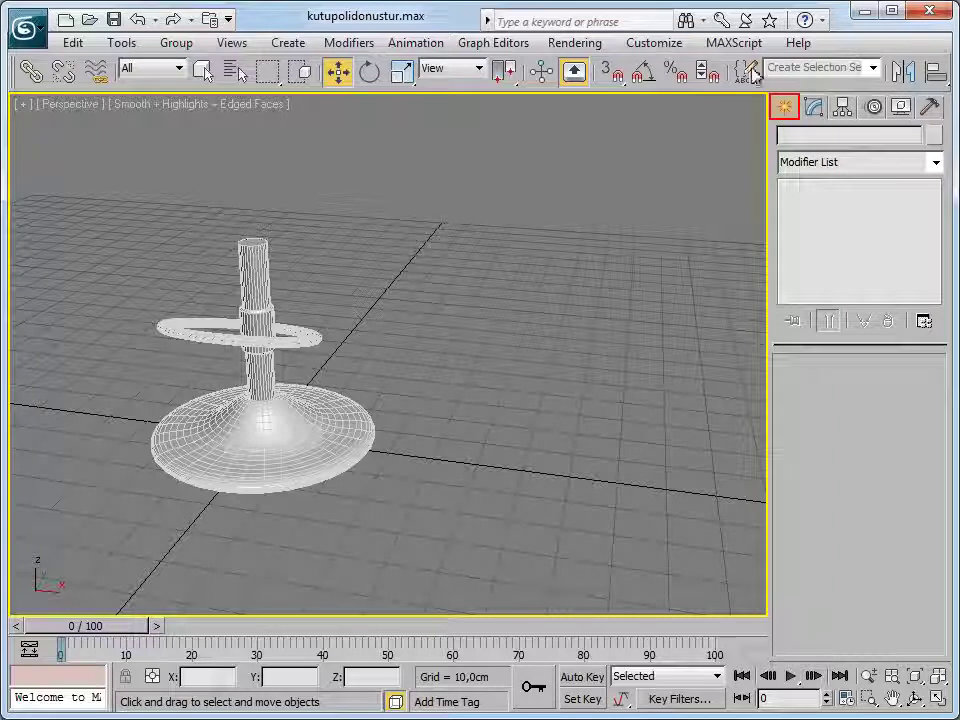
Step: Draw a Standard Primitive cylinder, about 18 cm radius and 46 cm tall, beside the lamp
{"action": "left_click", "coordinate": [786, 108]}
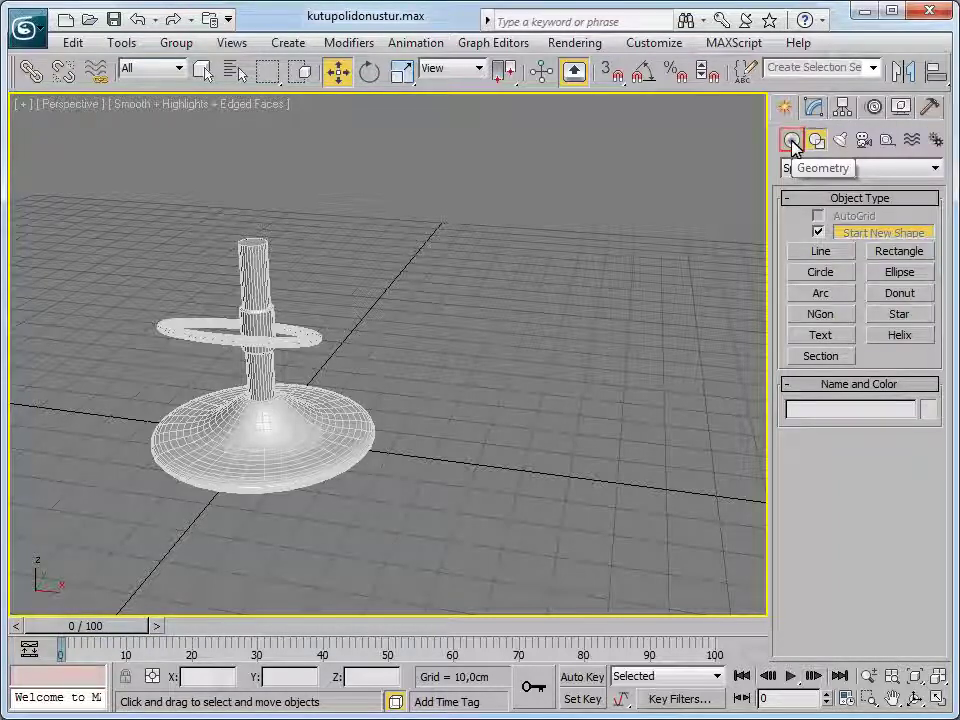
{"action": "left_click", "coordinate": [792, 141]}
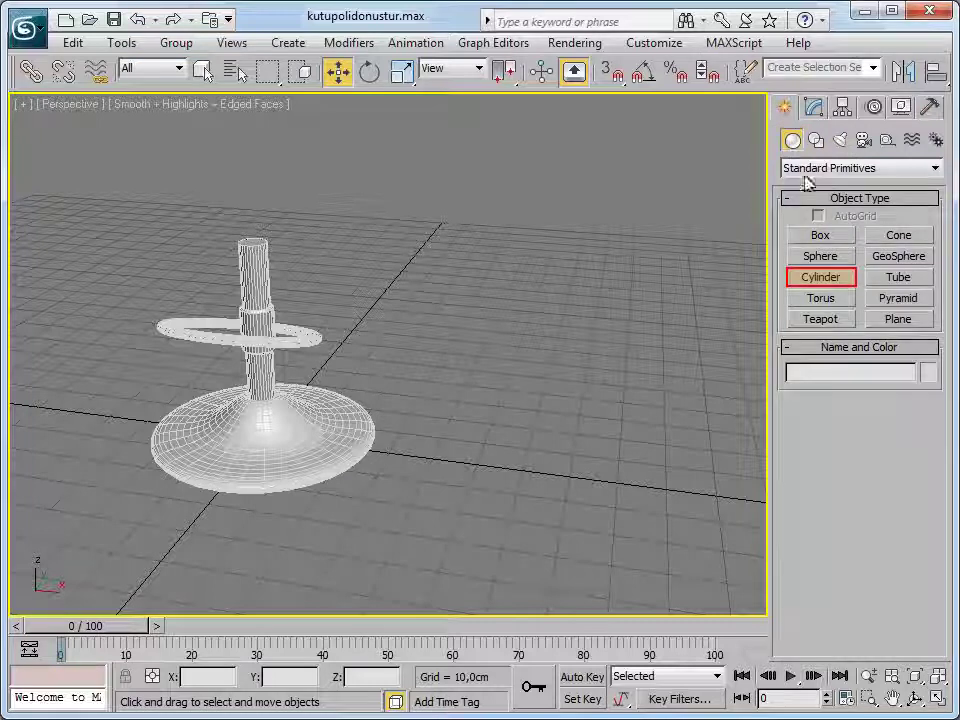
{"action": "left_click", "coordinate": [813, 276]}
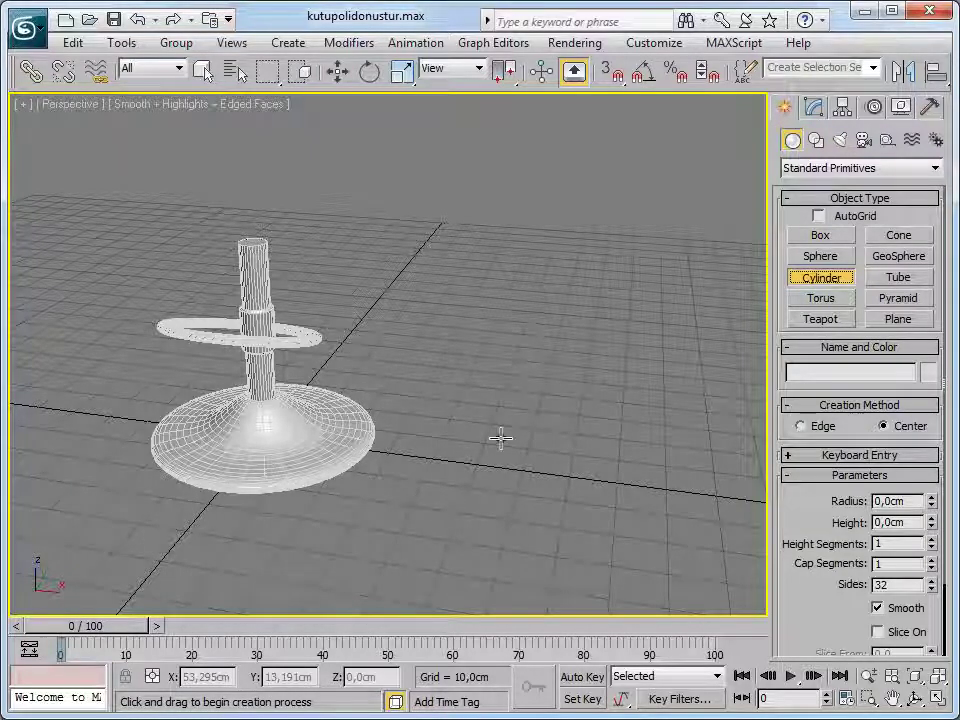
{"action": "left_click_drag", "start_coordinate": [501, 437], "coordinate": [578, 450]}
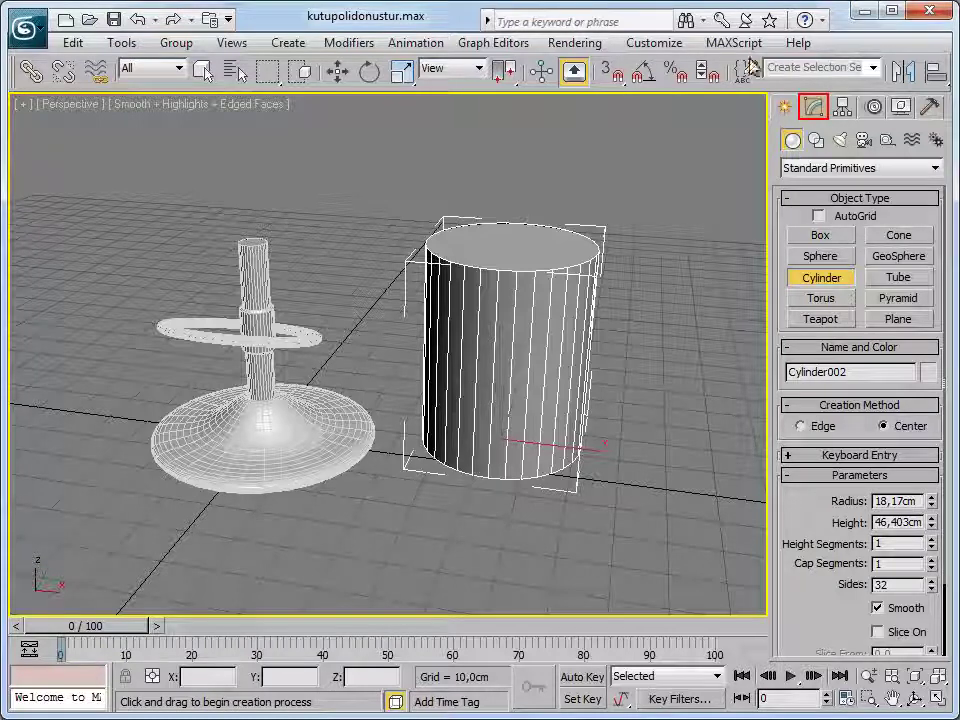
Step: Add a TurboSmooth modifier to Cylinder002, rounding it into a capsule-like shape
{"action": "left_click", "coordinate": [813, 110]}
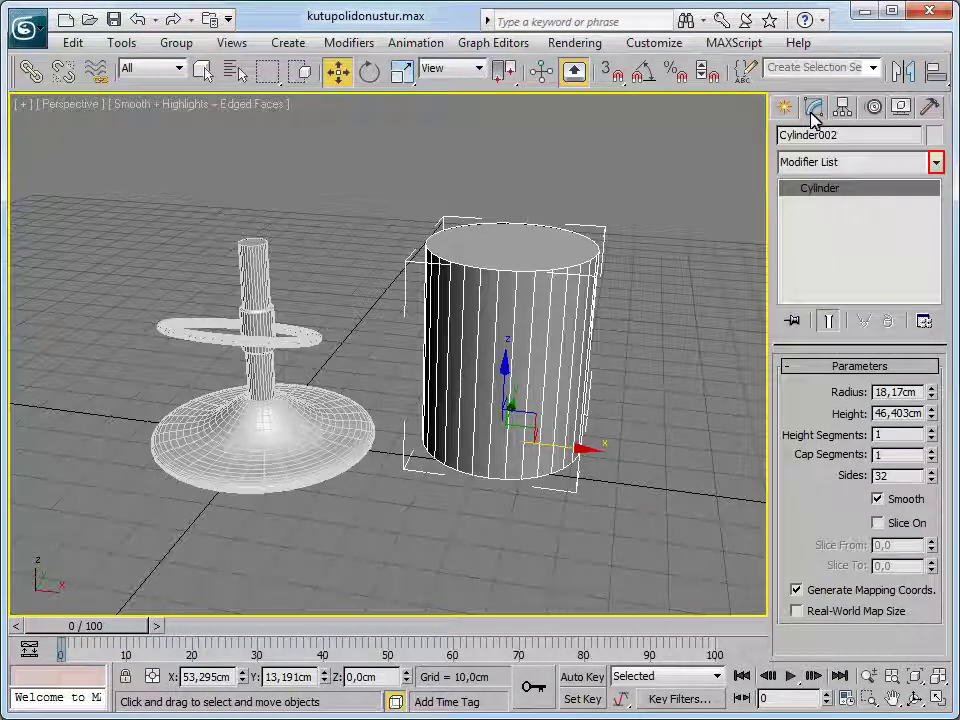
{"action": "left_click", "coordinate": [936, 164]}
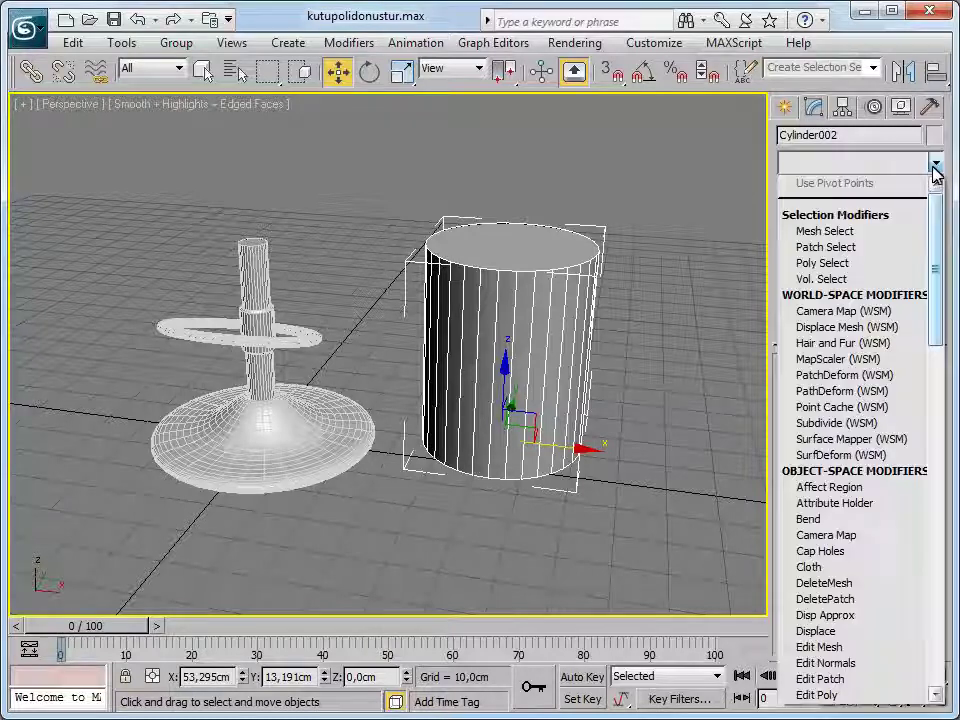
{"action": "left_click_drag", "start_coordinate": [940, 238], "coordinate": [945, 550]}
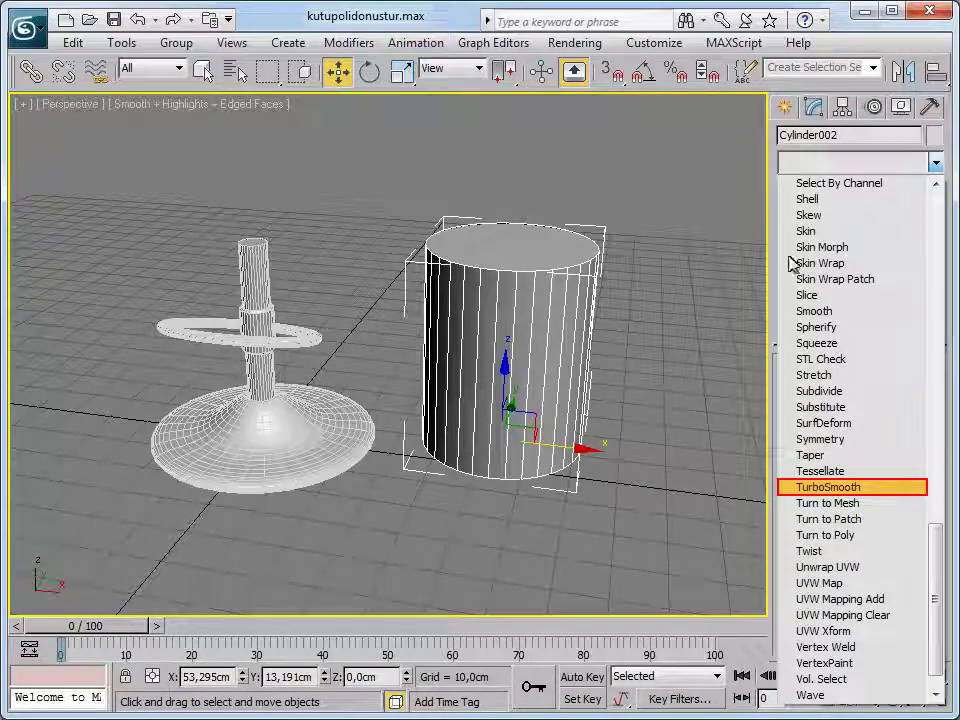
{"action": "left_click", "coordinate": [850, 488]}
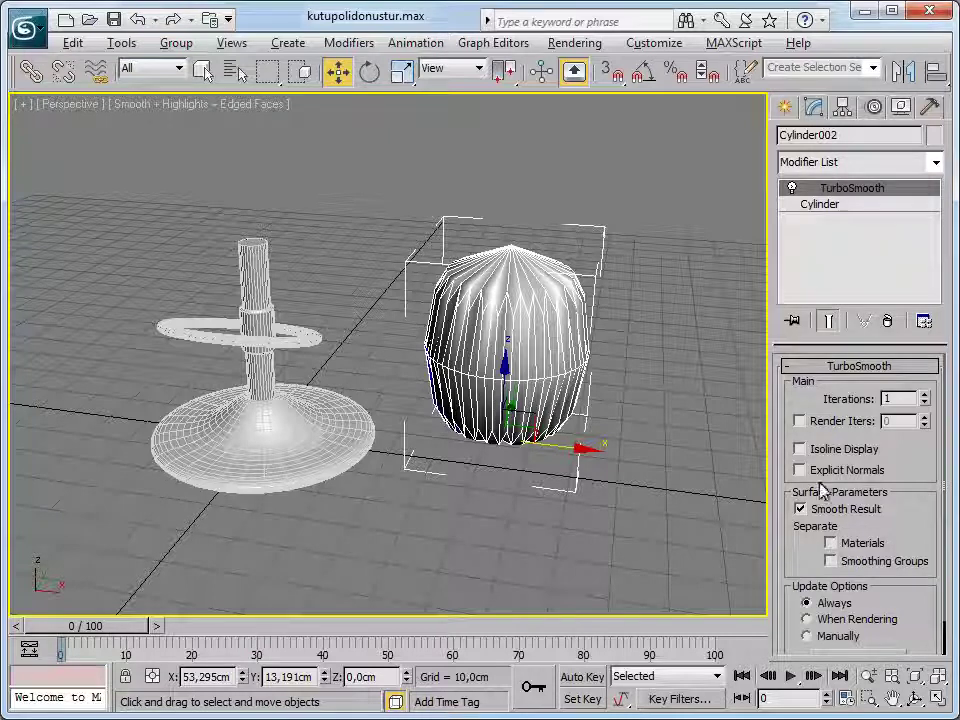
{"action": "mouse_move", "coordinate": [668, 368]}
{"action": "middle_mouse_down", "text": "alt"}
{"action": "mouse_move", "coordinate": [630, 399]}
{"action": "mouse_move", "coordinate": [536, 418]}
{"action": "mouse_move", "coordinate": [489, 386]}
{"action": "mouse_move", "coordinate": [557, 369]}
{"action": "mouse_move", "coordinate": [489, 388]}
{"action": "mouse_move", "coordinate": [540, 360]}
{"action": "middle_mouse_up", "text": "alt"}
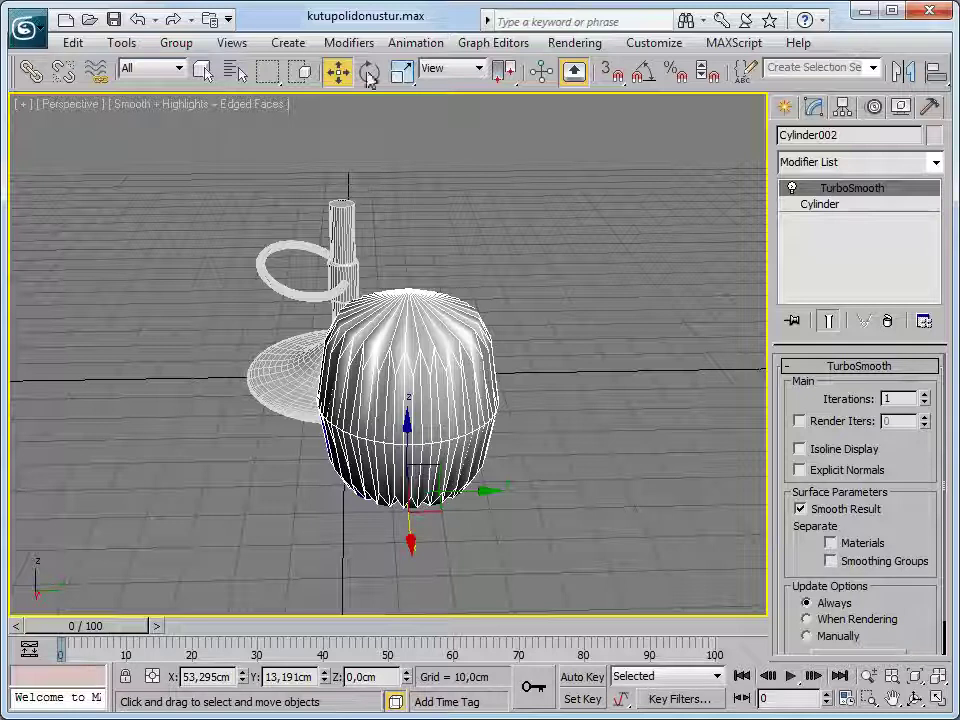
Step: Set Cylinder002's TurboSmooth iterations to 3 and inspect the dense egg-like result
{"action": "mouse_move", "coordinate": [524, 358]}
{"action": "middle_mouse_down", "text": "alt"}
{"action": "mouse_move", "coordinate": [456, 407]}
{"action": "mouse_move", "coordinate": [589, 390]}
{"action": "middle_mouse_up", "text": "alt"}
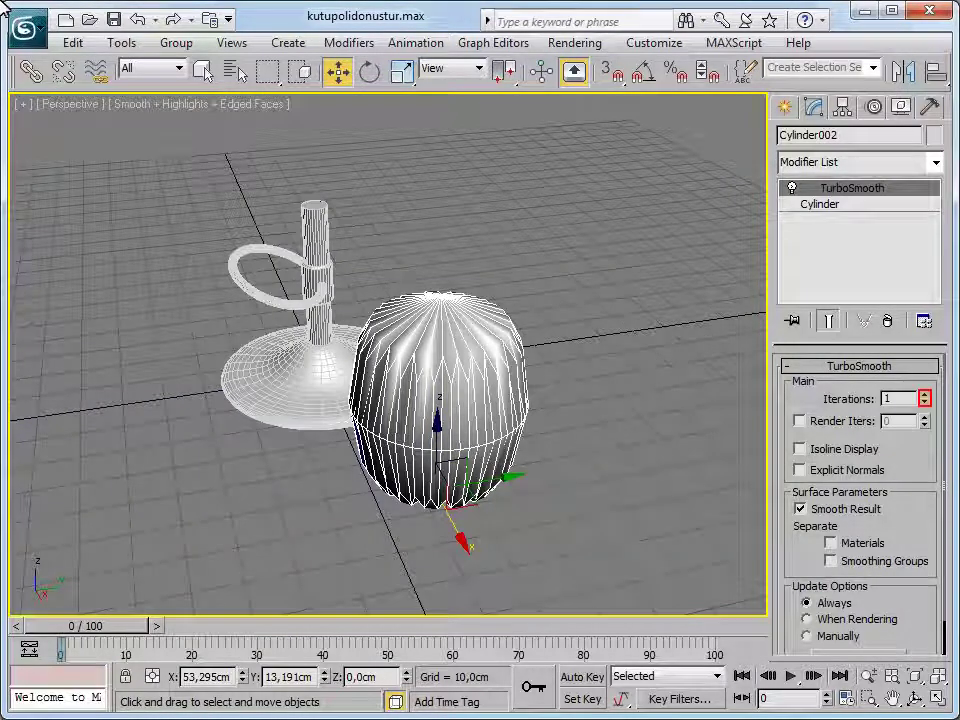
{"action": "left_click", "coordinate": [926, 395]}
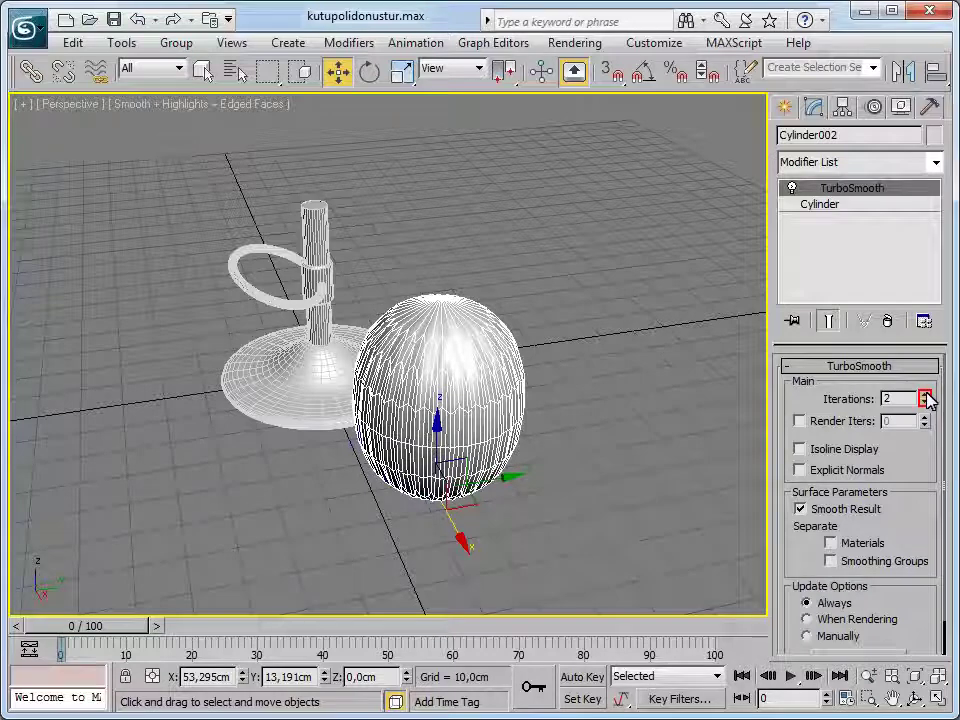
{"action": "left_click", "coordinate": [926, 395]}
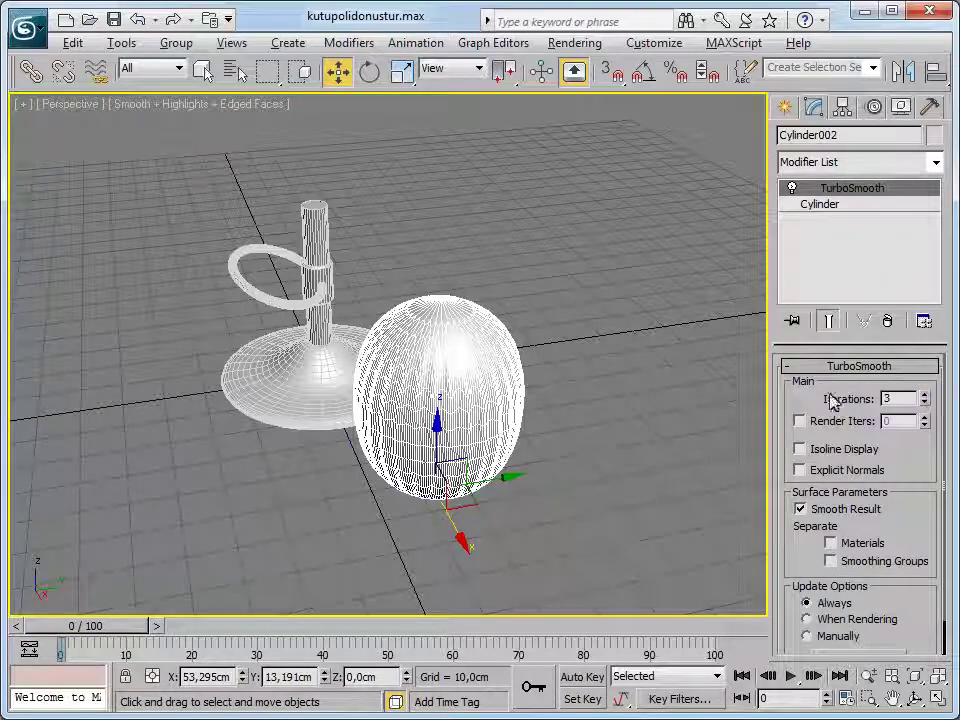
{"action": "scroll", "coordinate": [637, 443], "scroll_direction": "up", "scroll_amount": 3}
{"action": "scroll", "coordinate": [600, 400], "scroll_direction": "up", "scroll_amount": 3}
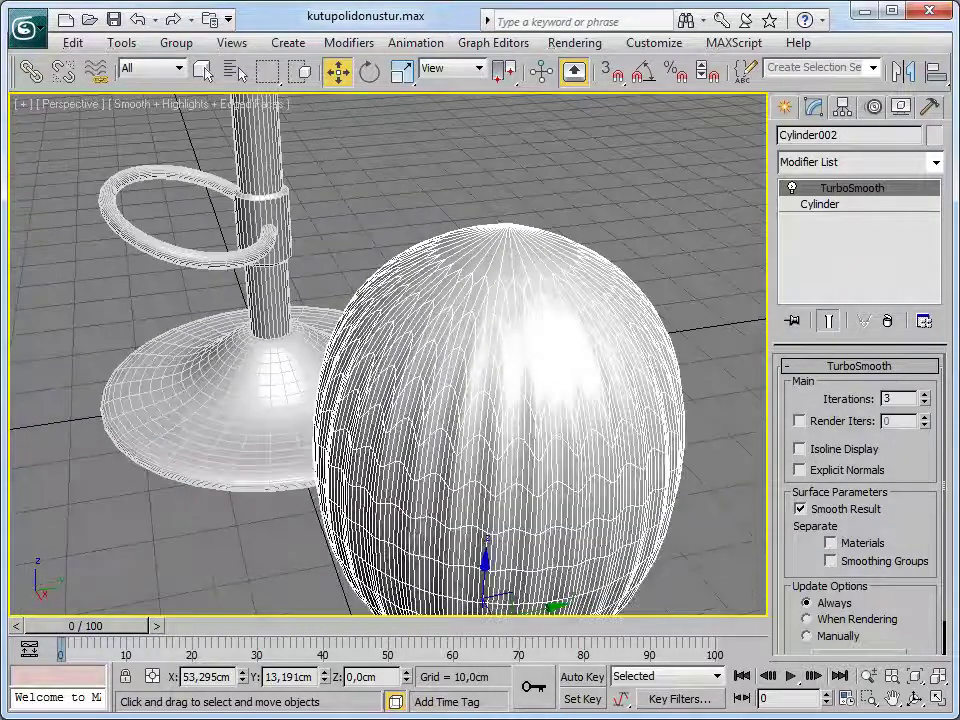
{"action": "scroll", "coordinate": [501, 278], "scroll_direction": "up", "scroll_amount": 1}
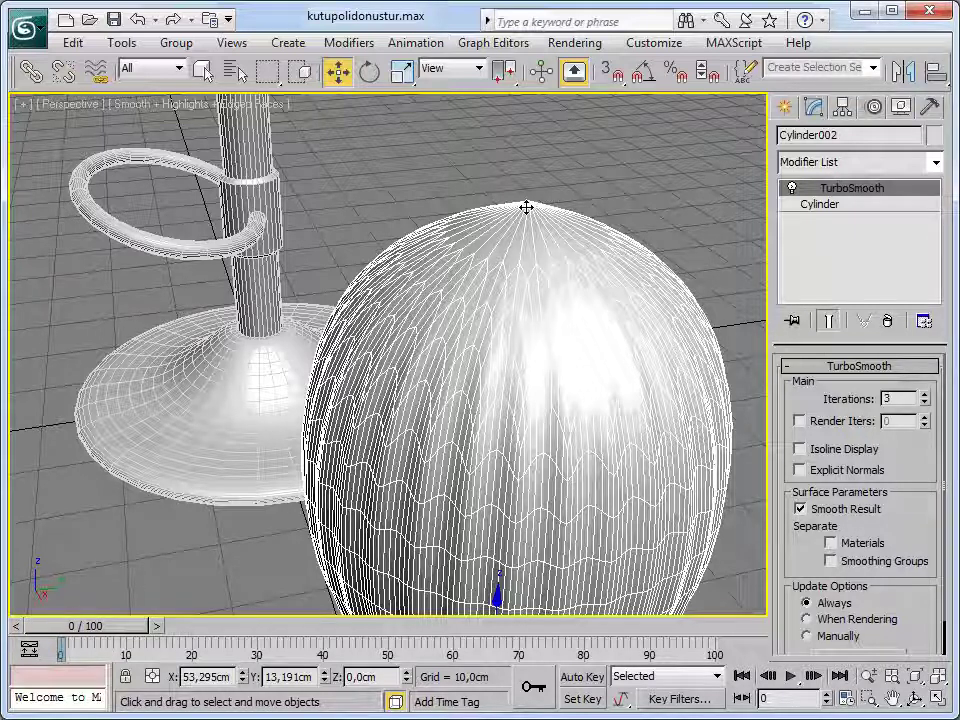
{"action": "middle_click_drag", "start_coordinate": [526, 207], "coordinate": [465, 161], "text": "alt"}
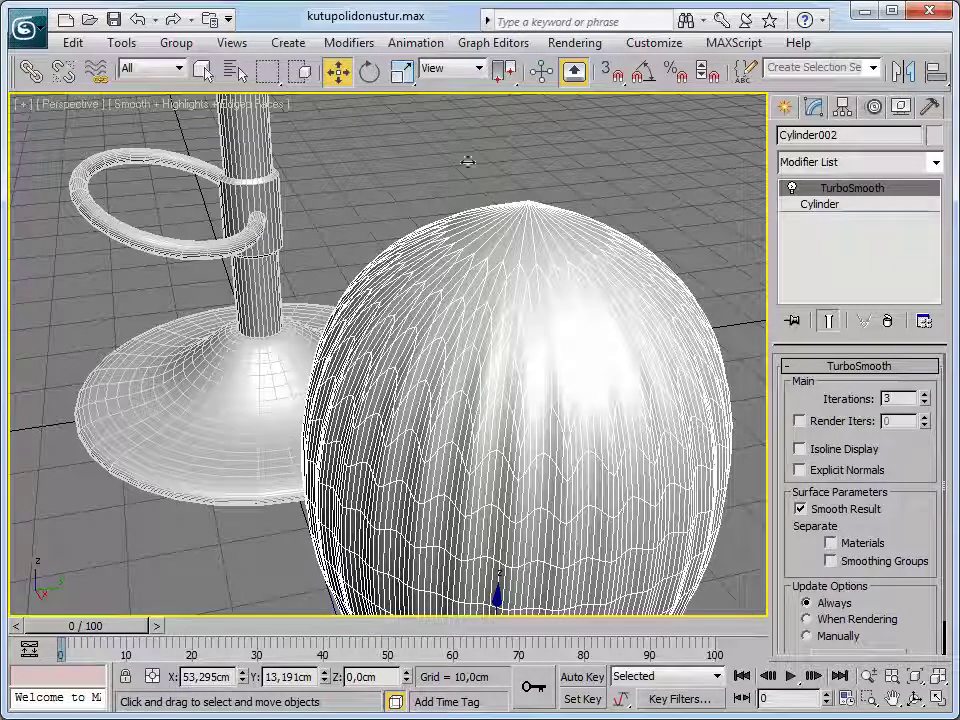
{"action": "scroll", "coordinate": [389, 354], "scroll_direction": "down", "scroll_amount": 3}
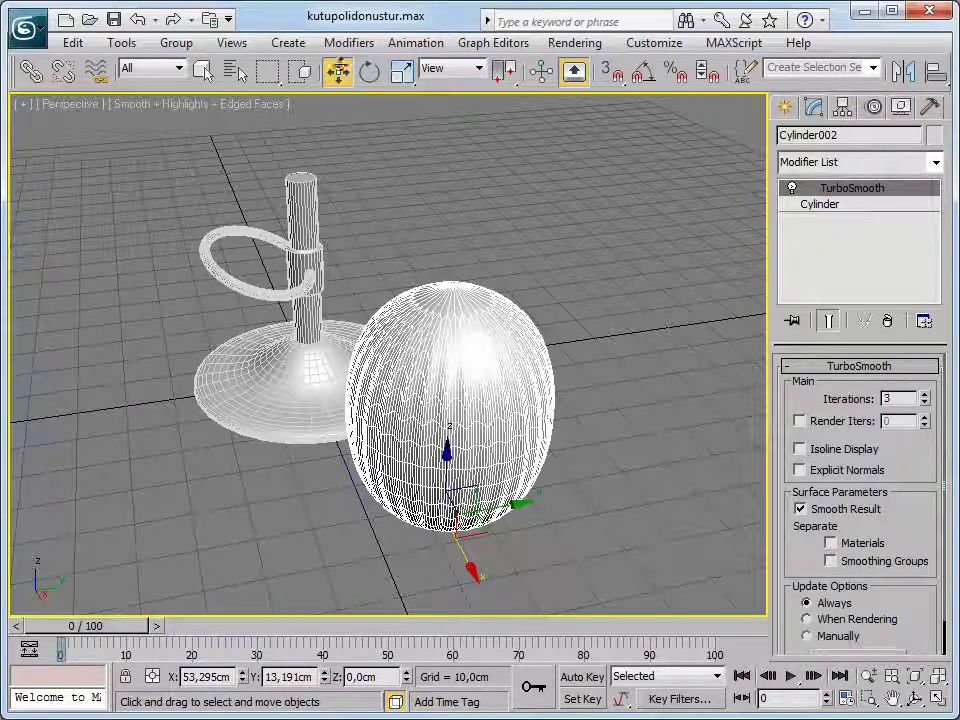
Step: Delete the smoothed cylinder, return to the Create panel and view the lamp from above
{"action": "key", "text": "Delete"}
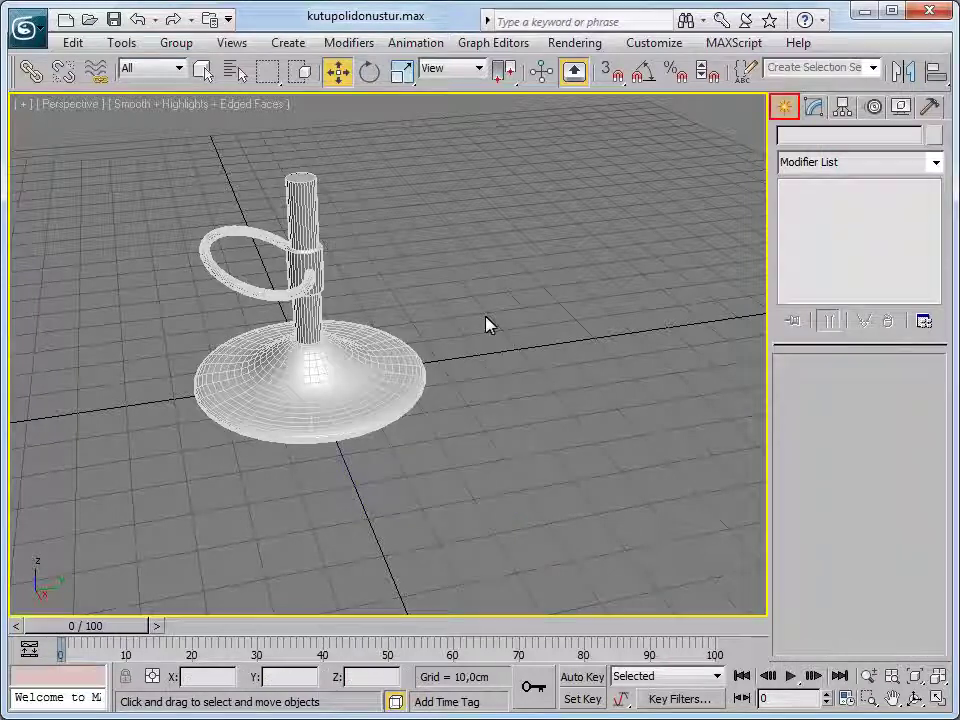
{"action": "left_click", "coordinate": [784, 106]}
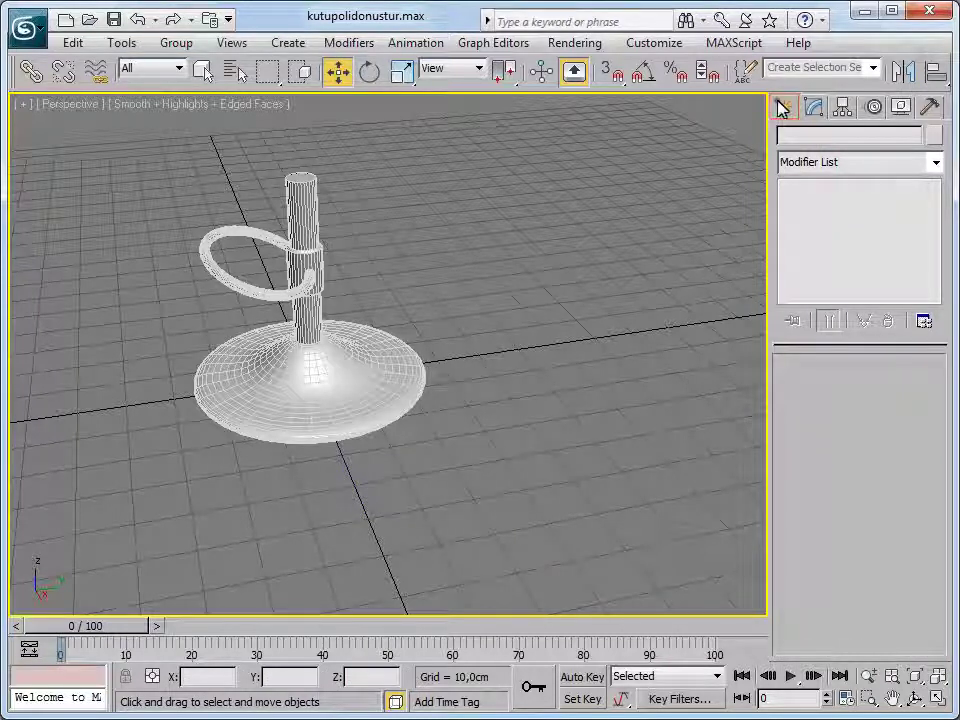
{"action": "mouse_move", "coordinate": [542, 360]}
{"action": "middle_mouse_down", "text": "alt"}
{"action": "mouse_move", "coordinate": [520, 330]}
{"action": "mouse_move", "coordinate": [471, 401]}
{"action": "mouse_move", "coordinate": [455, 373]}
{"action": "mouse_move", "coordinate": [481, 371]}
{"action": "mouse_move", "coordinate": [469, 396]}
{"action": "mouse_move", "coordinate": [480, 430]}
{"action": "middle_mouse_up", "text": "alt"}
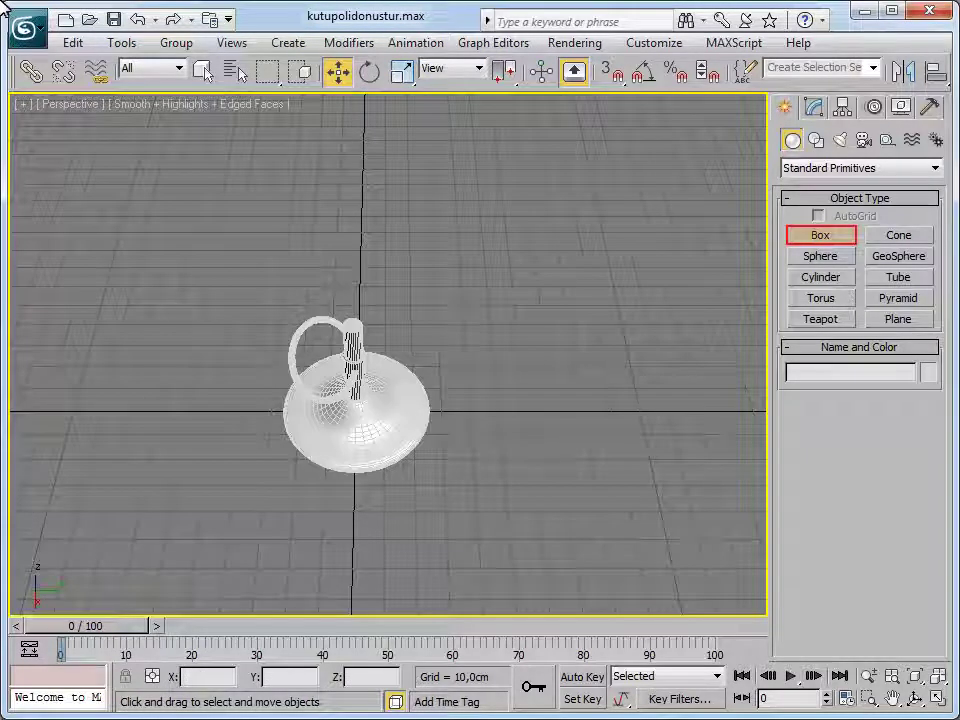
Step: Draw a box over the lamp model
{"action": "left_click", "coordinate": [800, 235]}
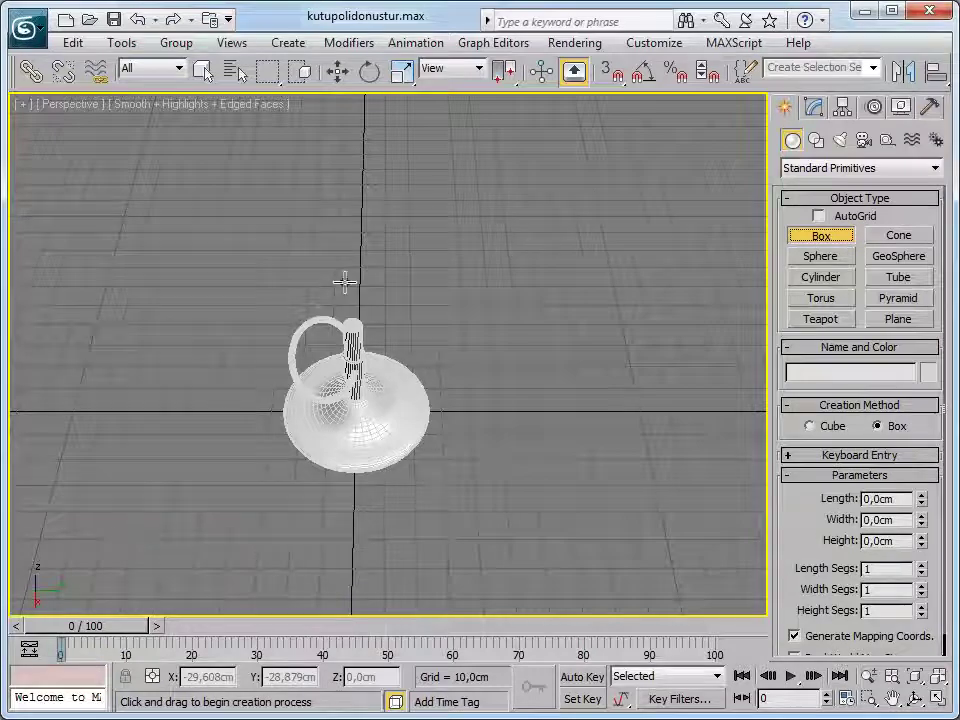
{"action": "mouse_move", "coordinate": [280, 345]}
{"action": "left_mouse_down"}
{"action": "mouse_move", "coordinate": [381, 477]}
{"action": "mouse_move", "coordinate": [437, 485]}
{"action": "left_mouse_up"}
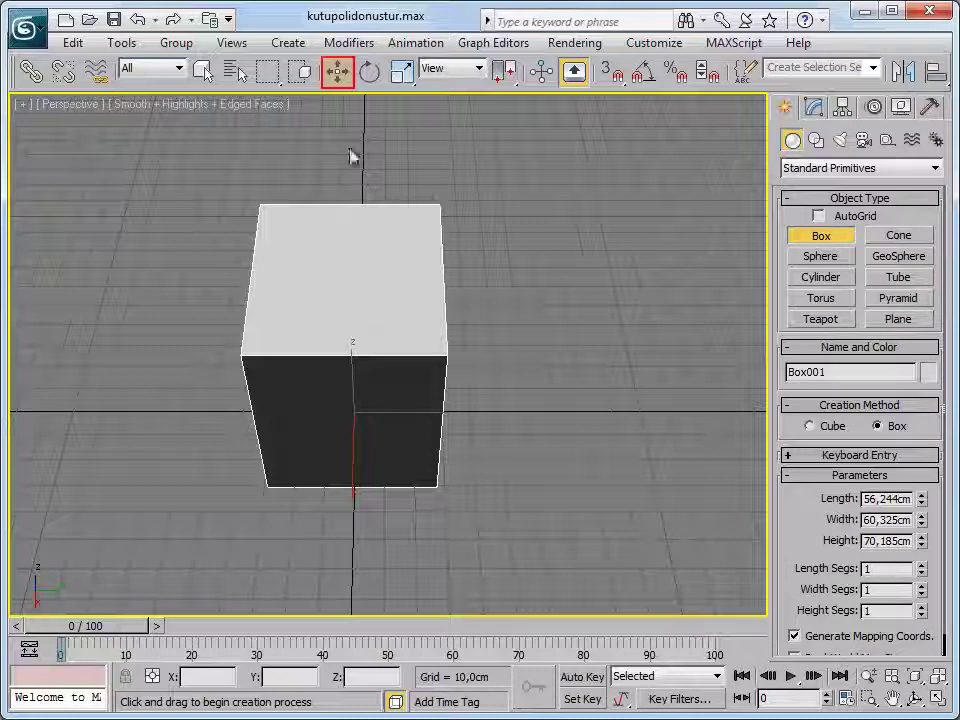
{"action": "left_click", "coordinate": [338, 71]}
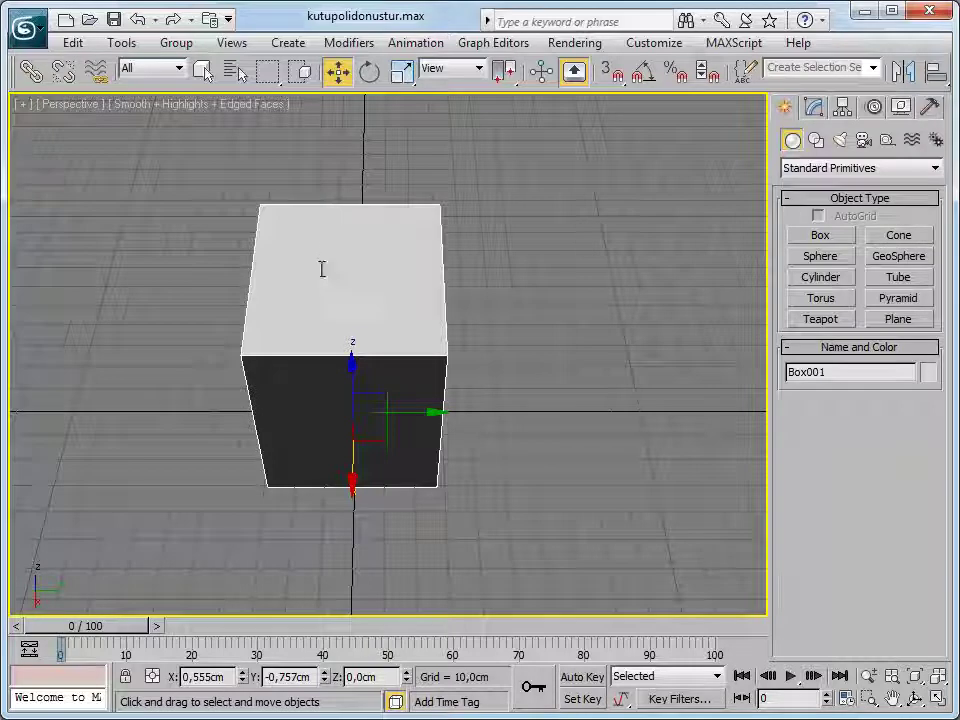
Step: Set Box001's Y and X positions to 0 cm, placing it at the world origin
{"action": "double_click", "coordinate": [316, 677]}
{"action": "type", "text": "0"}
{"action": "key", "text": "Return"}
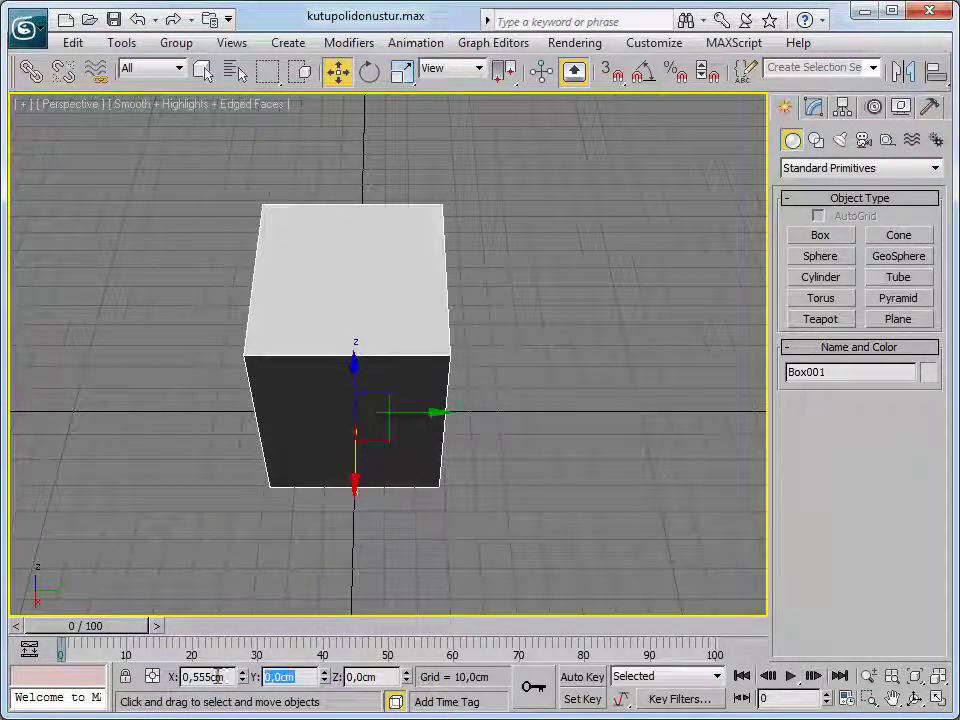
{"action": "double_click", "coordinate": [222, 677]}
{"action": "type", "text": "0"}
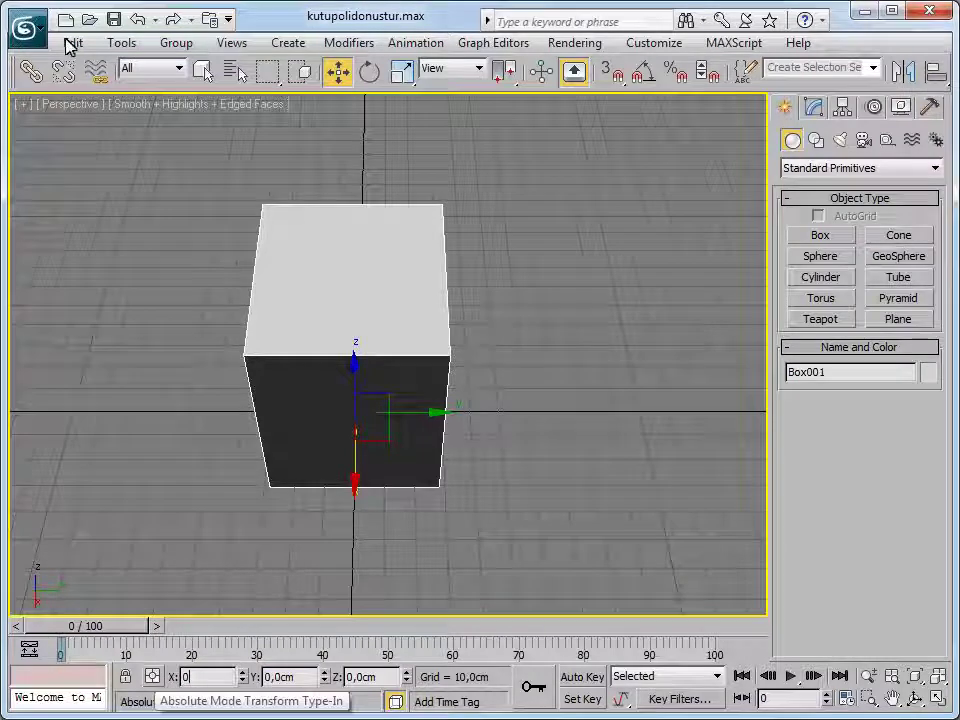
{"action": "key", "text": "Return"}
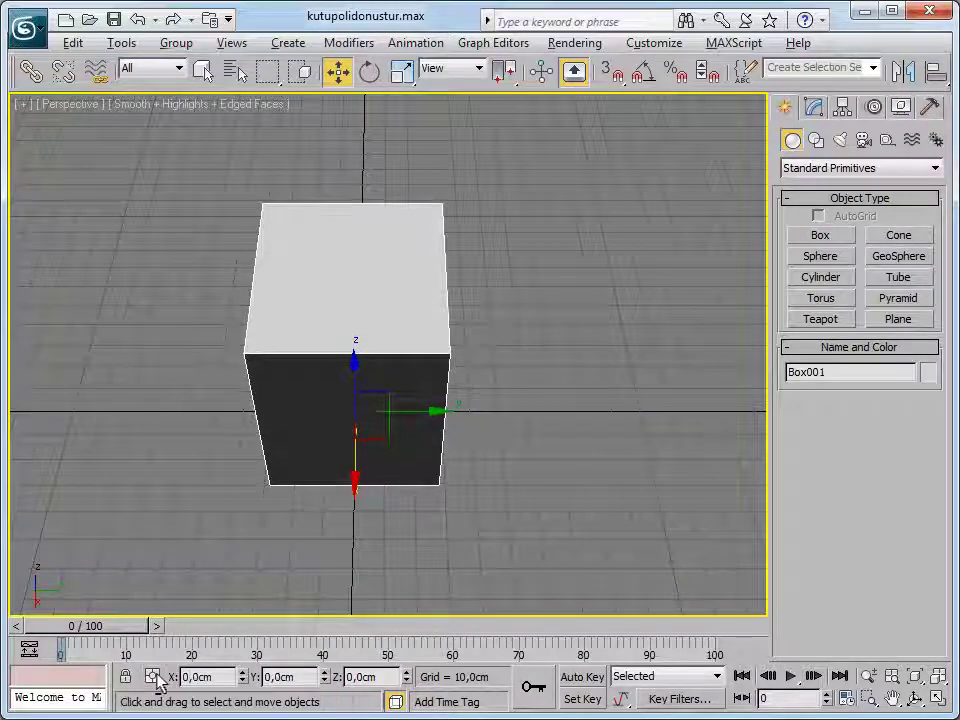
{"action": "middle_click_drag", "start_coordinate": [472, 513], "coordinate": [658, 450], "text": "alt"}
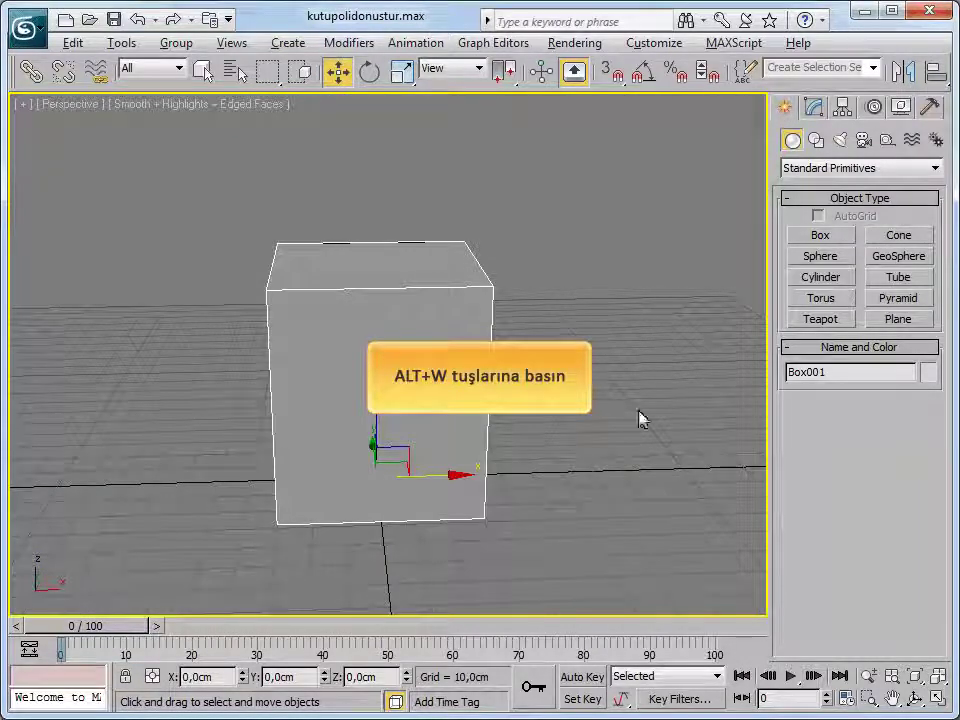
Step: Switch to the four-viewport layout and recentre the lamp in the Front view
{"action": "key", "text": "alt+w"}
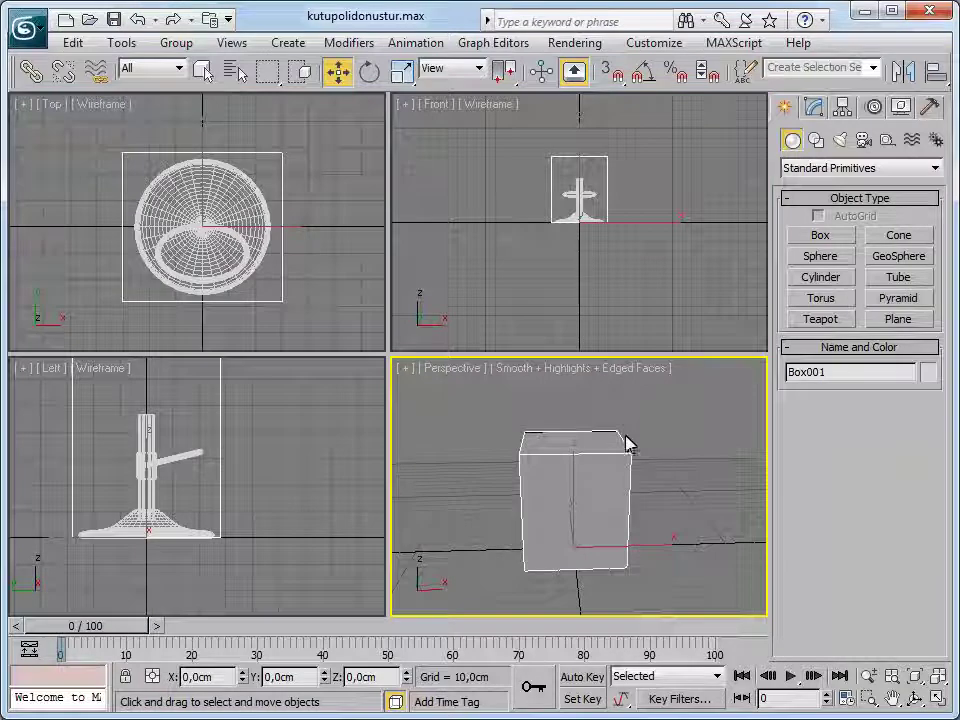
{"action": "left_click", "coordinate": [565, 288]}
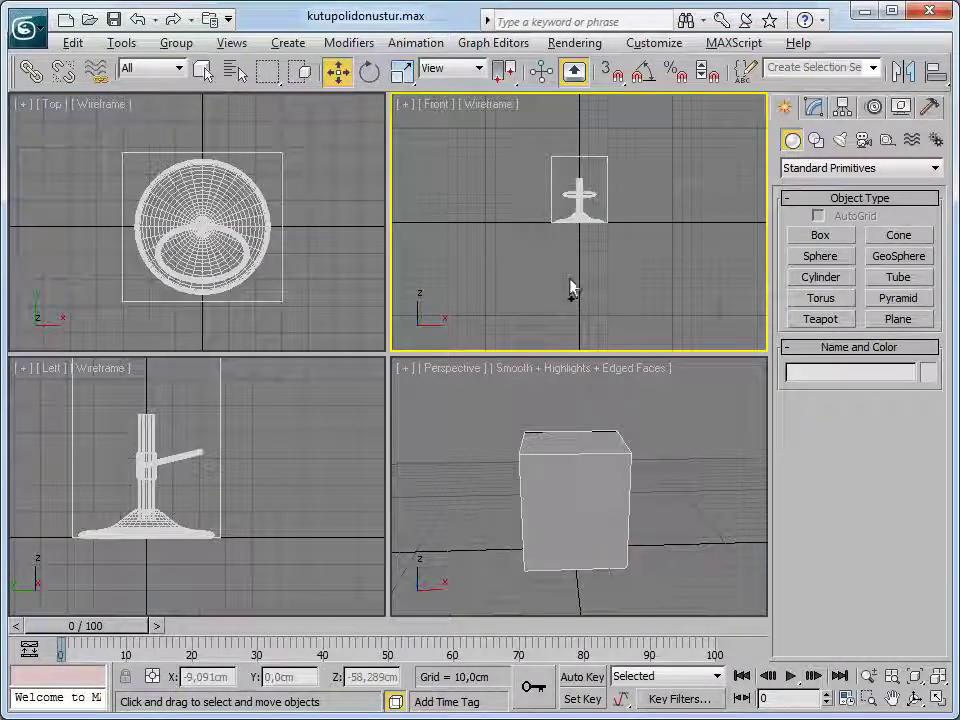
{"action": "scroll", "coordinate": [572, 289], "scroll_direction": "up", "scroll_amount": 2}
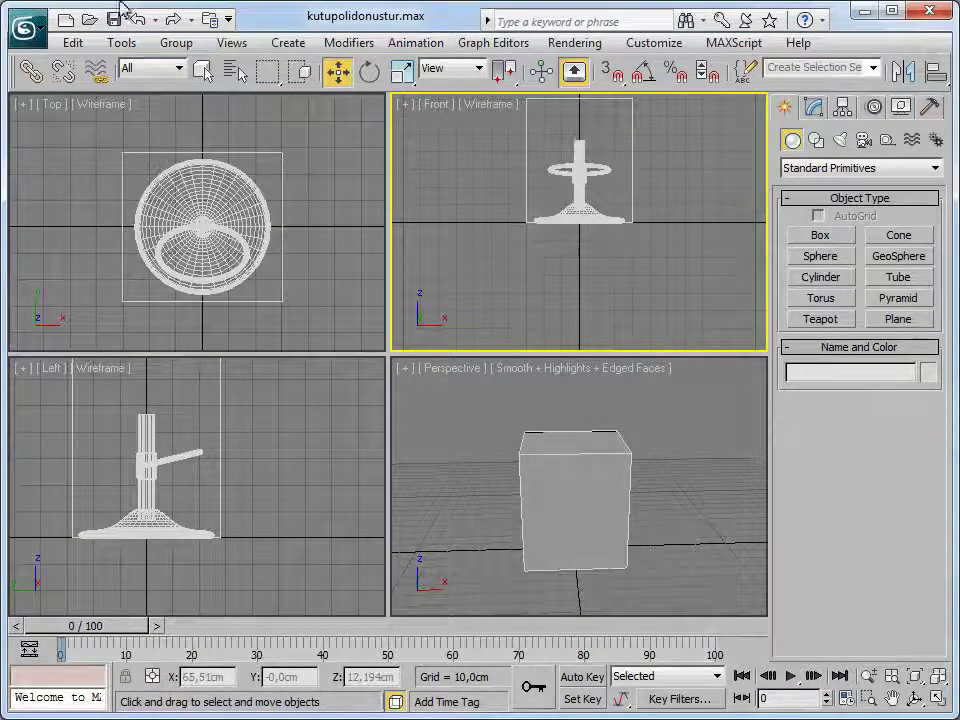
{"action": "middle_click_drag", "start_coordinate": [694, 199], "coordinate": [681, 300]}
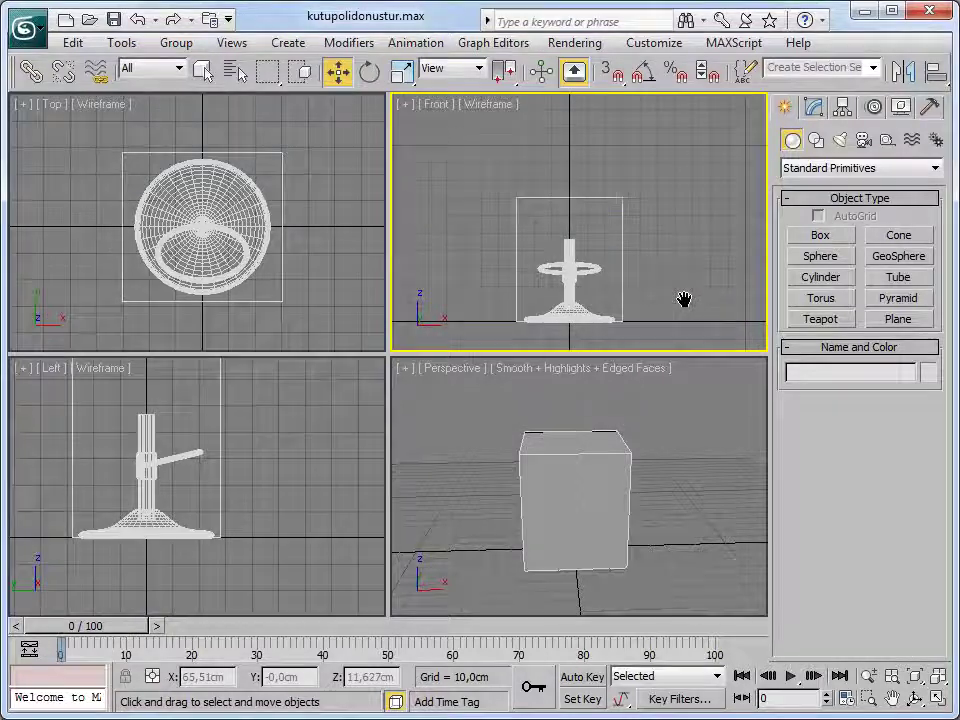
Step: Raise Box001 to about Z 40.5 cm above the lamp and show its parameters
{"action": "key", "text": "ctrl+z"}
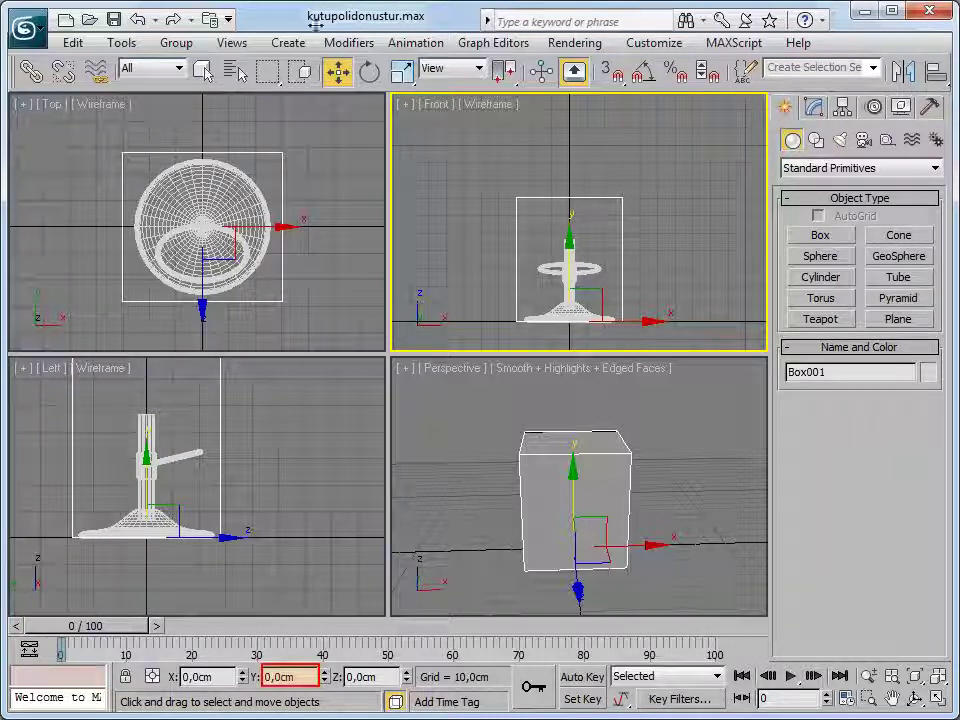
{"action": "left_click_drag", "start_coordinate": [565, 225], "coordinate": [550, 167]}
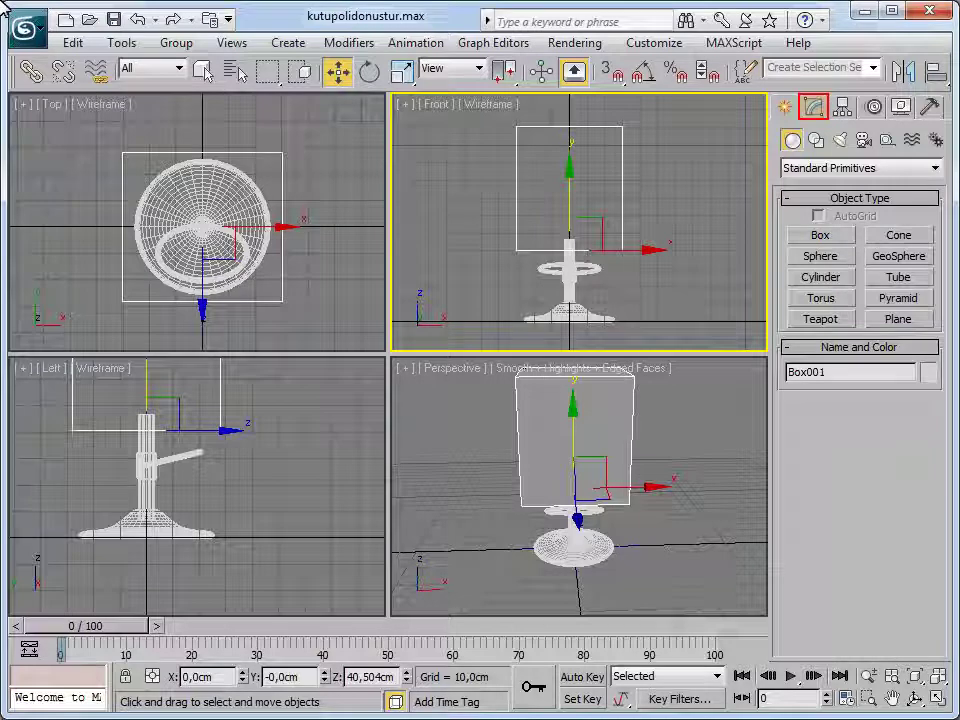
{"action": "left_click", "coordinate": [813, 108]}
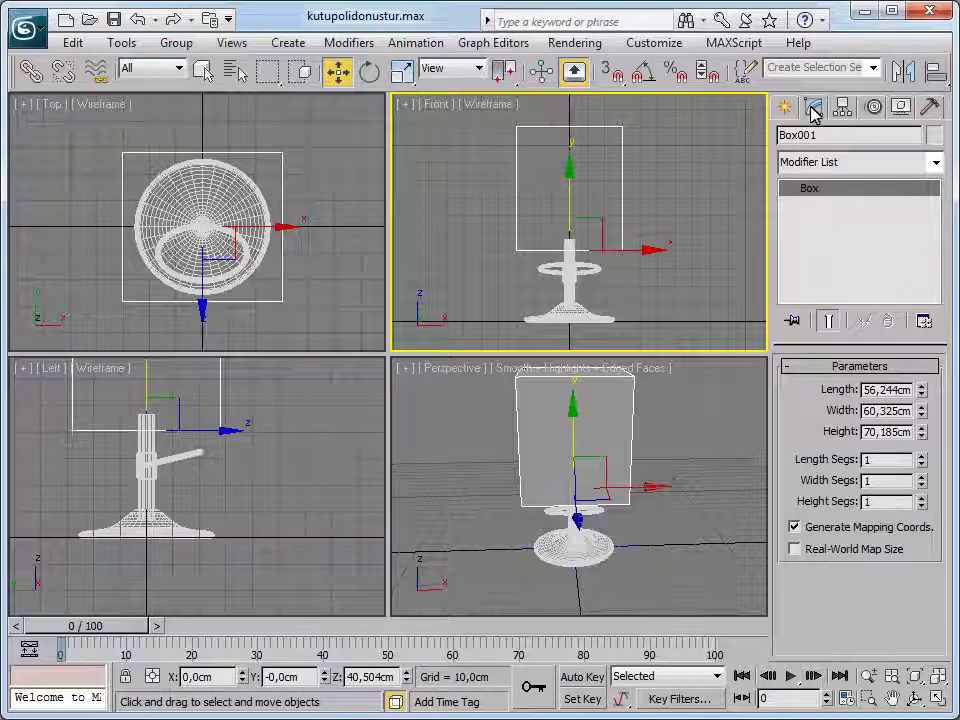
Step: Give Box001 4 length segments, 7 width segments and 6 height segments
{"action": "left_click", "coordinate": [921, 456]}
{"action": "left_click", "coordinate": [921, 456]}
{"action": "left_click", "coordinate": [921, 456]}
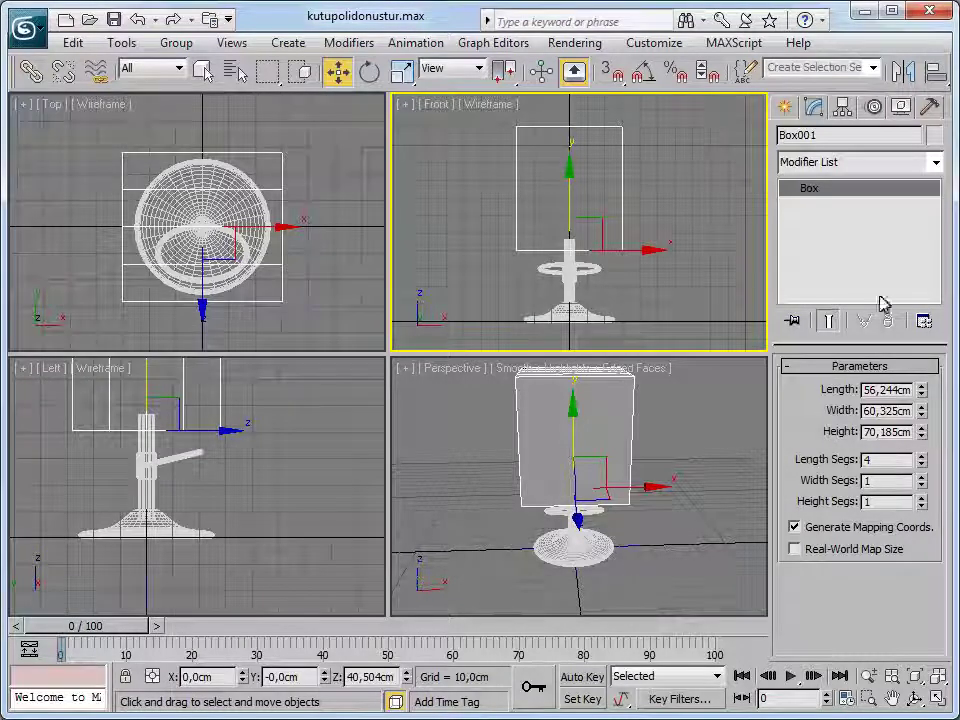
{"action": "left_click_drag", "start_coordinate": [921, 480], "coordinate": [921, 423]}
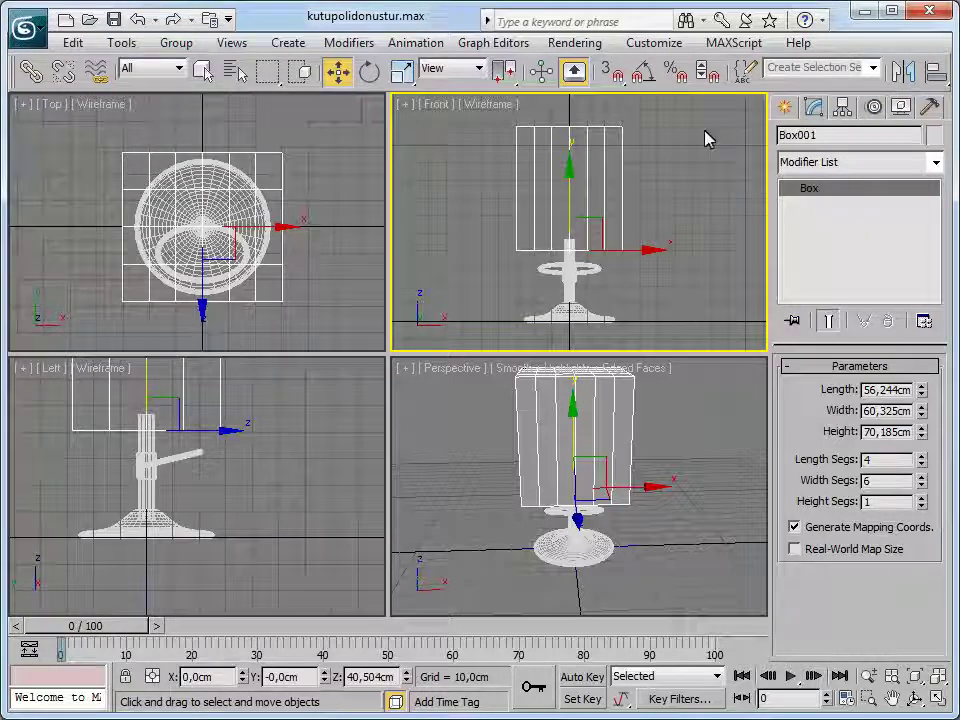
{"action": "left_click_drag", "start_coordinate": [921, 501], "coordinate": [918, 441]}
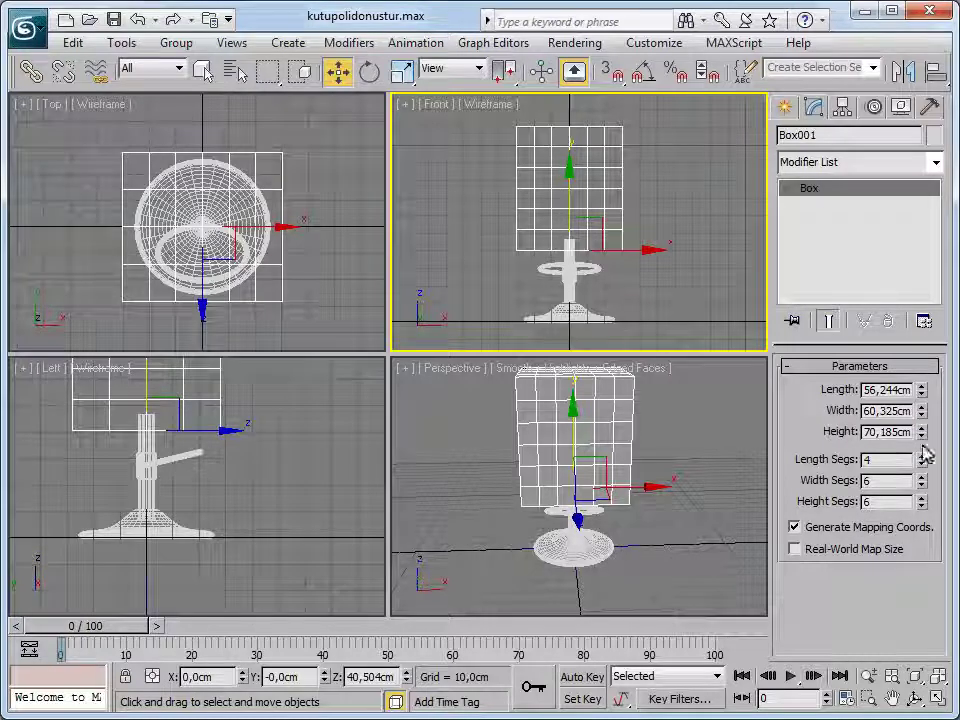
{"action": "left_click_drag", "start_coordinate": [921, 478], "coordinate": [922, 466]}
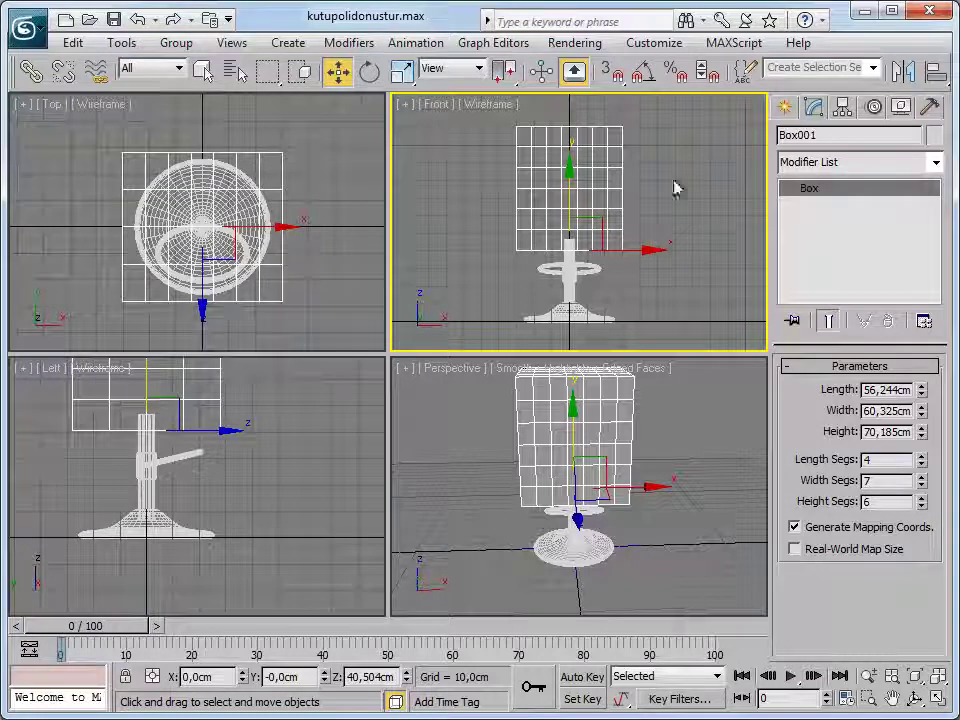
{"action": "middle_click_drag", "start_coordinate": [681, 236], "coordinate": [676, 268]}
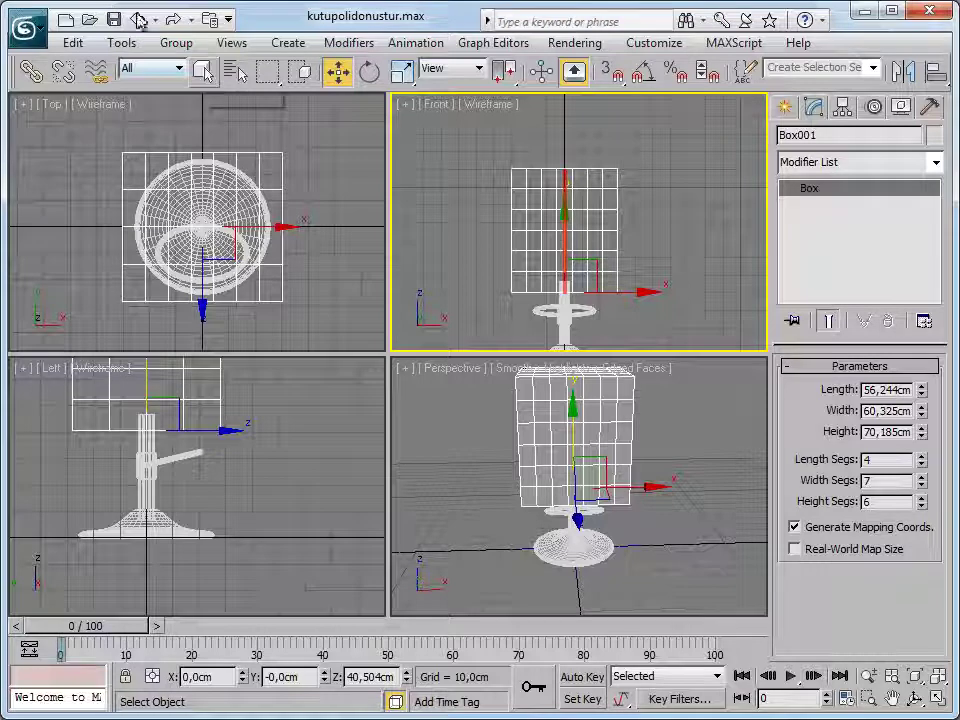
Step: Change Box001 to 3 length, 4 width and 3 height segments
{"action": "left_click", "coordinate": [203, 70]}
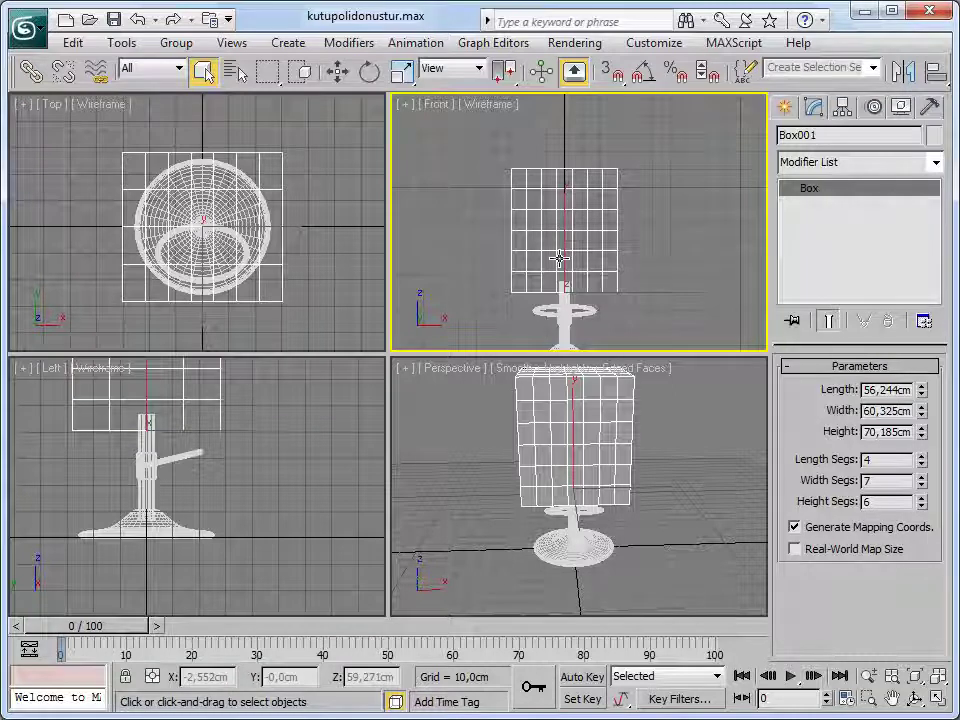
{"action": "left_click", "coordinate": [885, 480]}
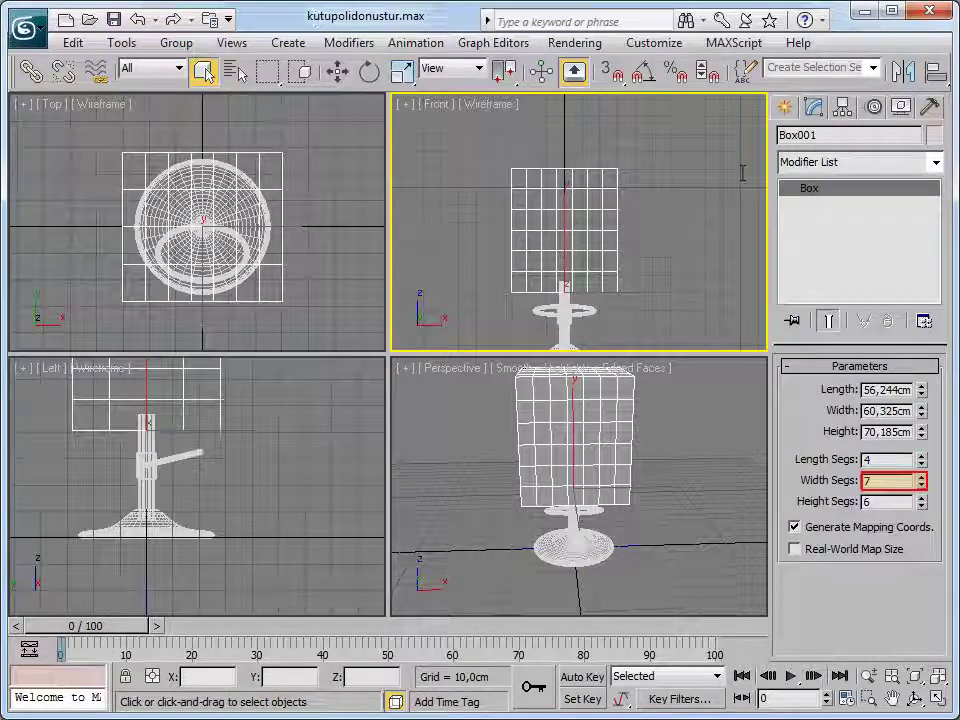
{"action": "type", "text": "4"}
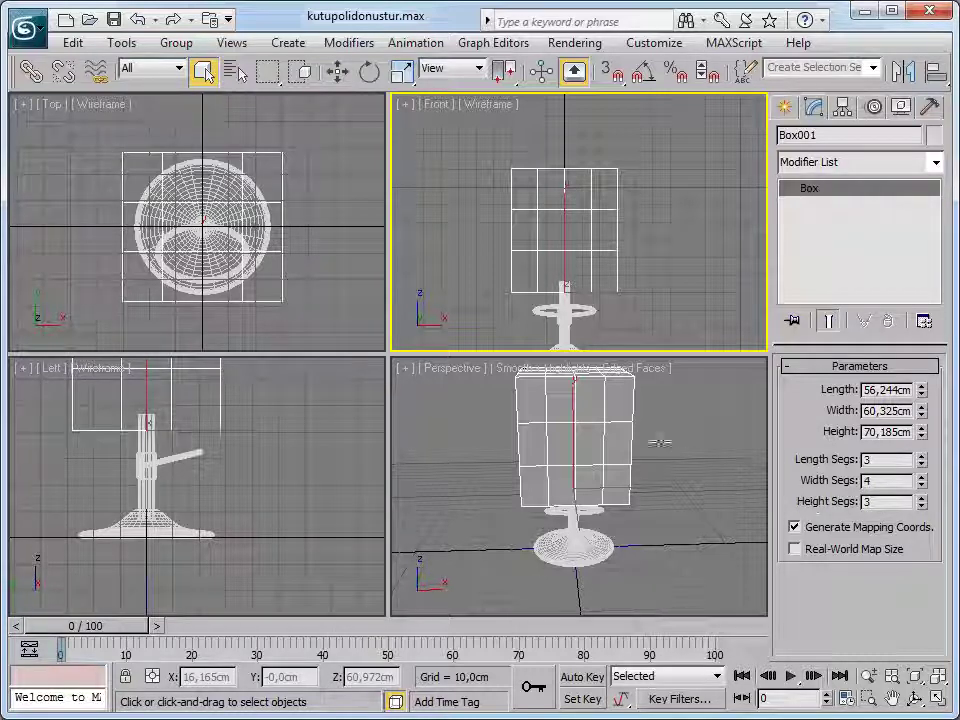
Step: Convert Box001 to Editable Poly from the right-click quad menu
{"action": "right_click", "coordinate": [593, 255]}
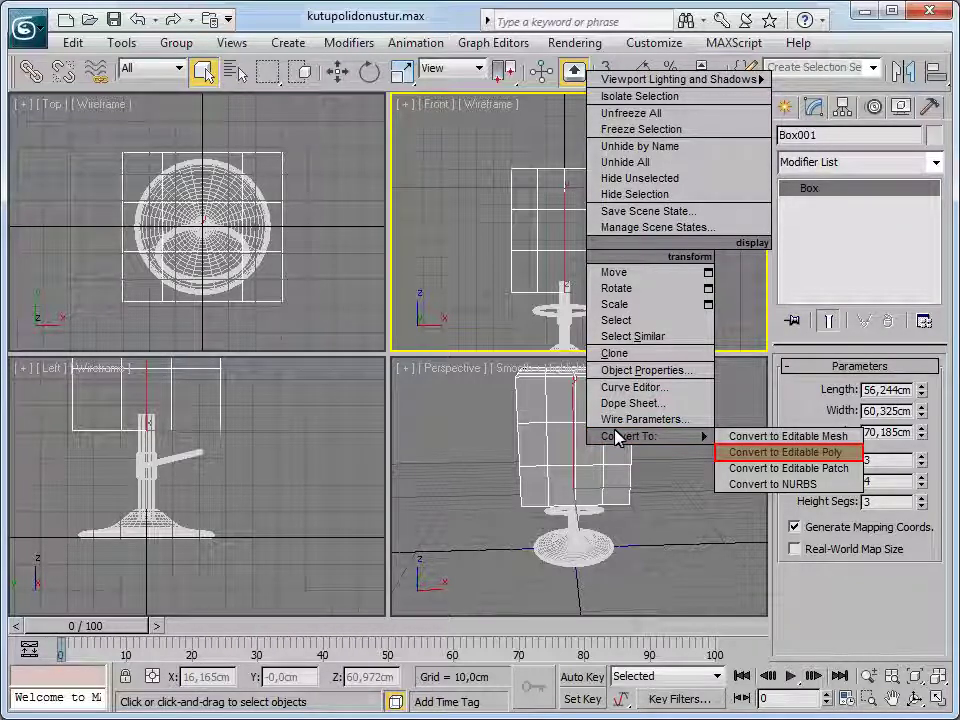
{"action": "left_click", "coordinate": [758, 455]}
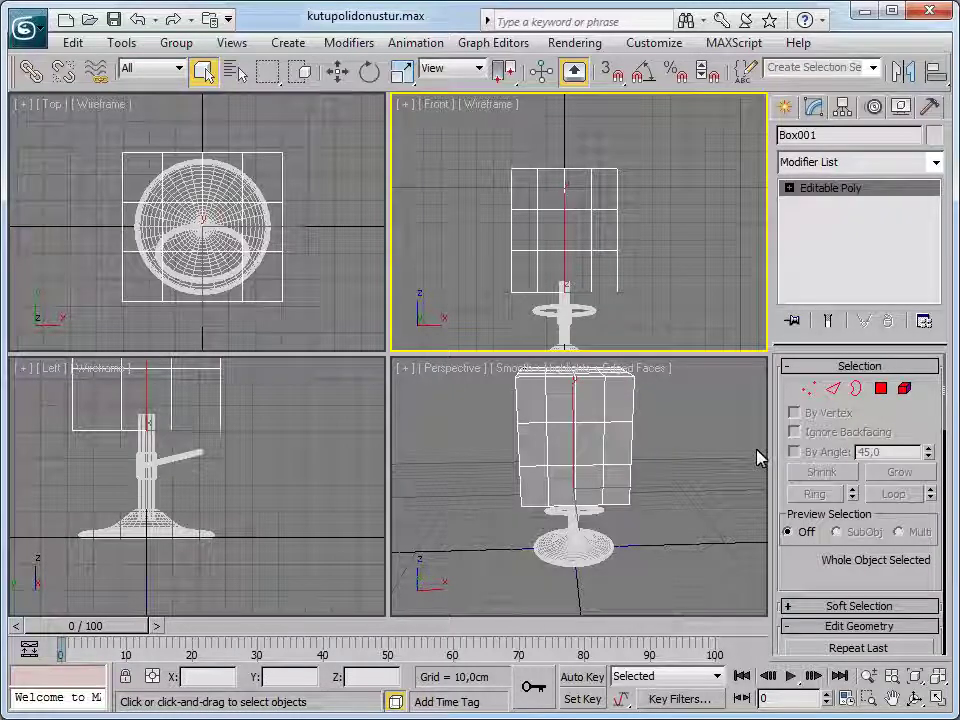